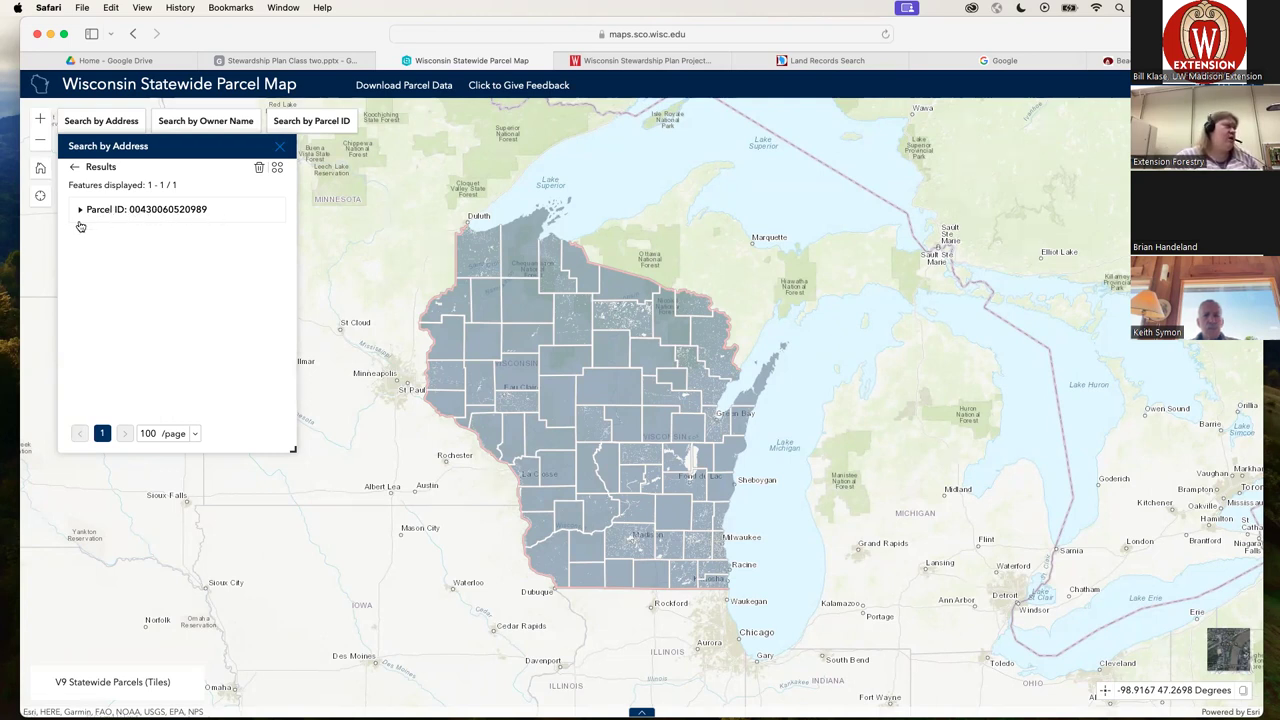
- Expand the single parcel result and review its record: 554.41 net tax, 33.66 acres, Marathon County
{"action": "left_click", "coordinate": [137, 211]}
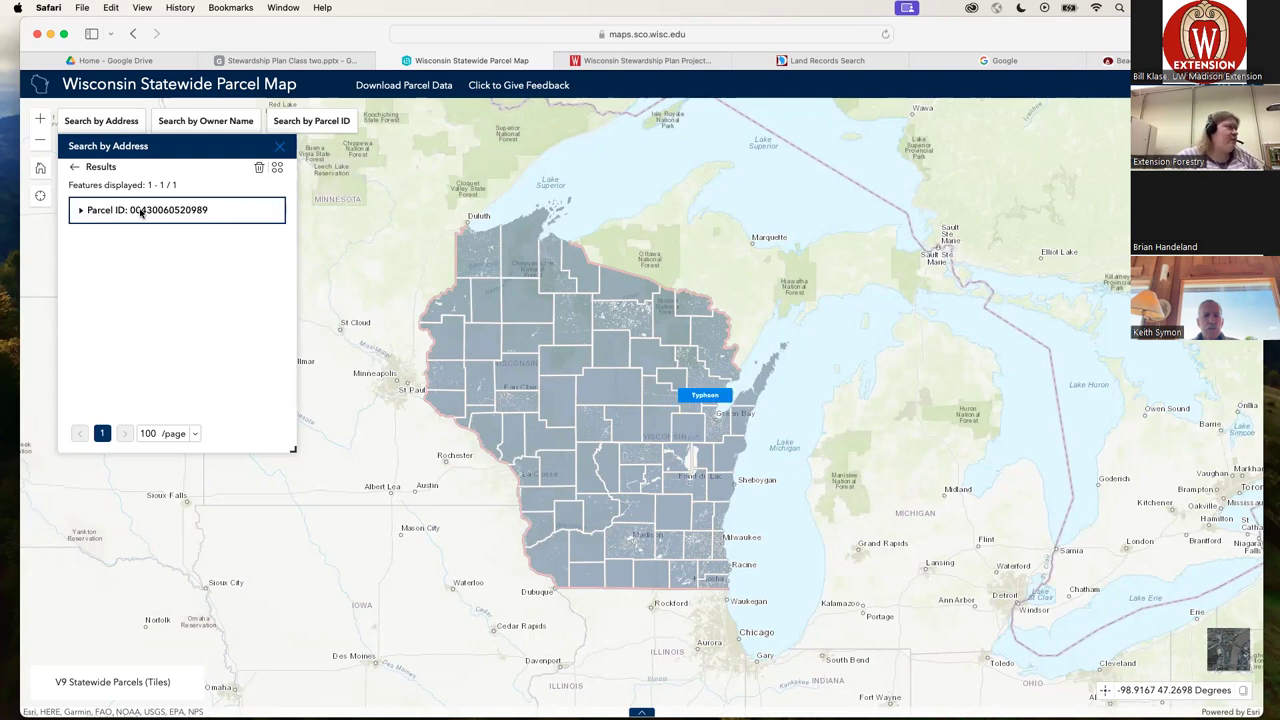
{"action": "left_click", "coordinate": [80, 212]}
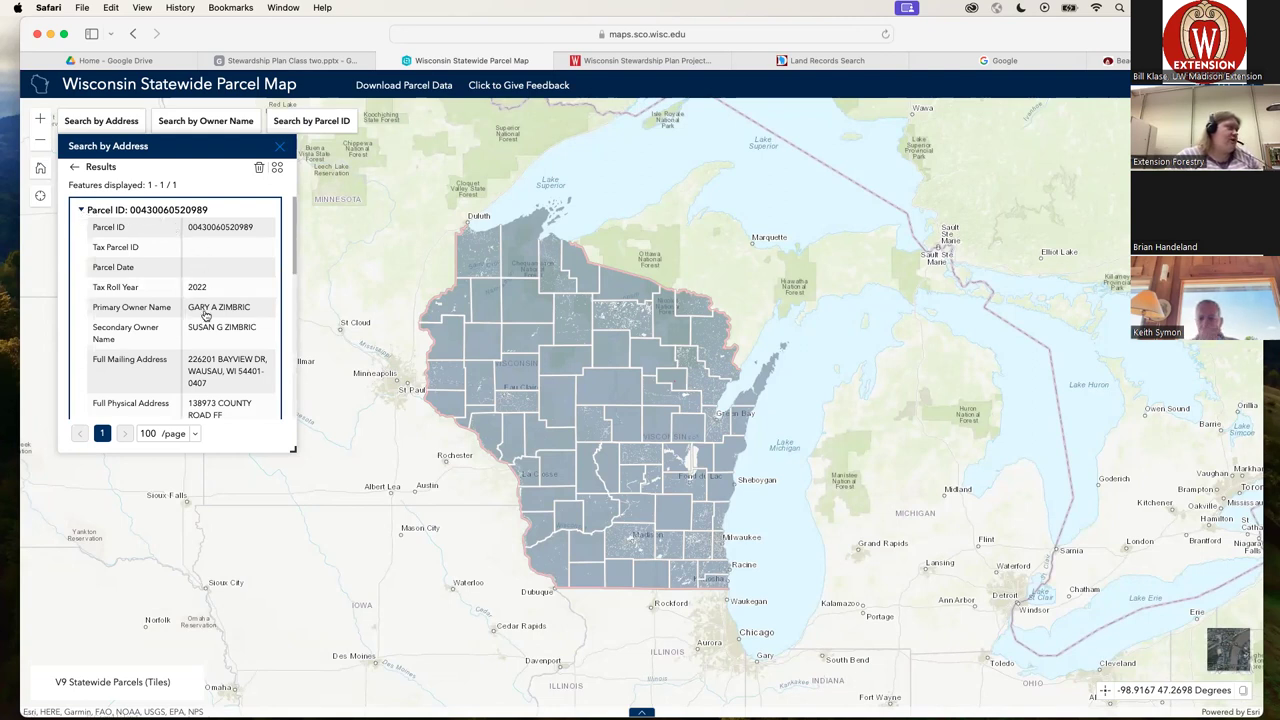
{"action": "scroll", "coordinate": [225, 385], "scroll_direction": "down", "scroll_amount": 10}
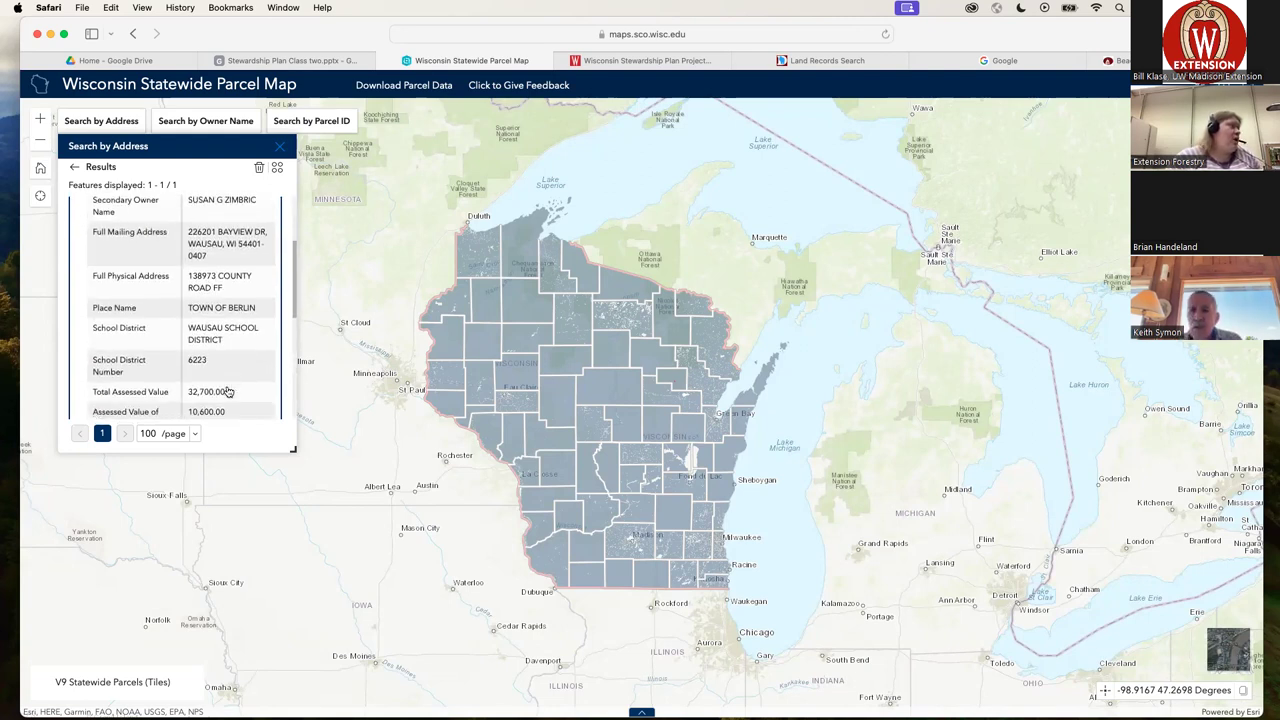
{"action": "scroll", "coordinate": [228, 392], "scroll_direction": "up", "scroll_amount": 5}
{"action": "scroll", "coordinate": [228, 392], "scroll_direction": "down", "scroll_amount": 2}
{"action": "scroll", "coordinate": [228, 392], "scroll_direction": "down", "scroll_amount": 4}
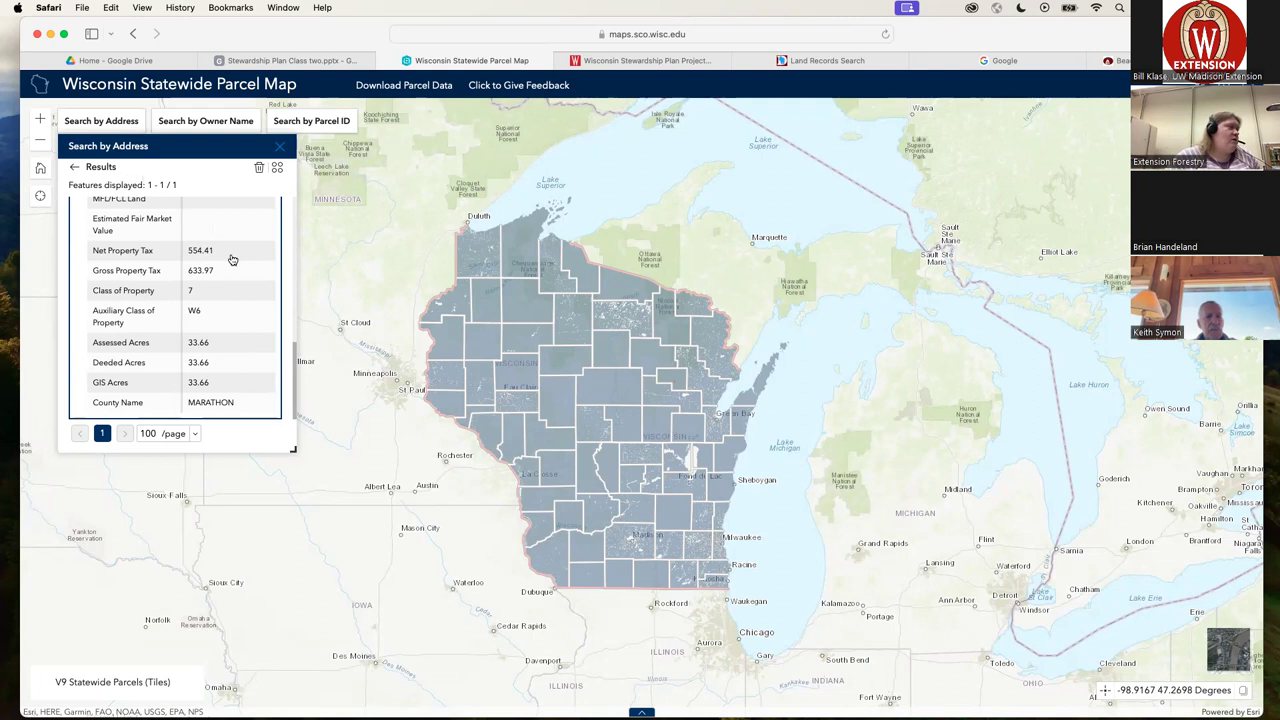
{"action": "scroll", "coordinate": [245, 295], "scroll_direction": "up", "scroll_amount": 10}
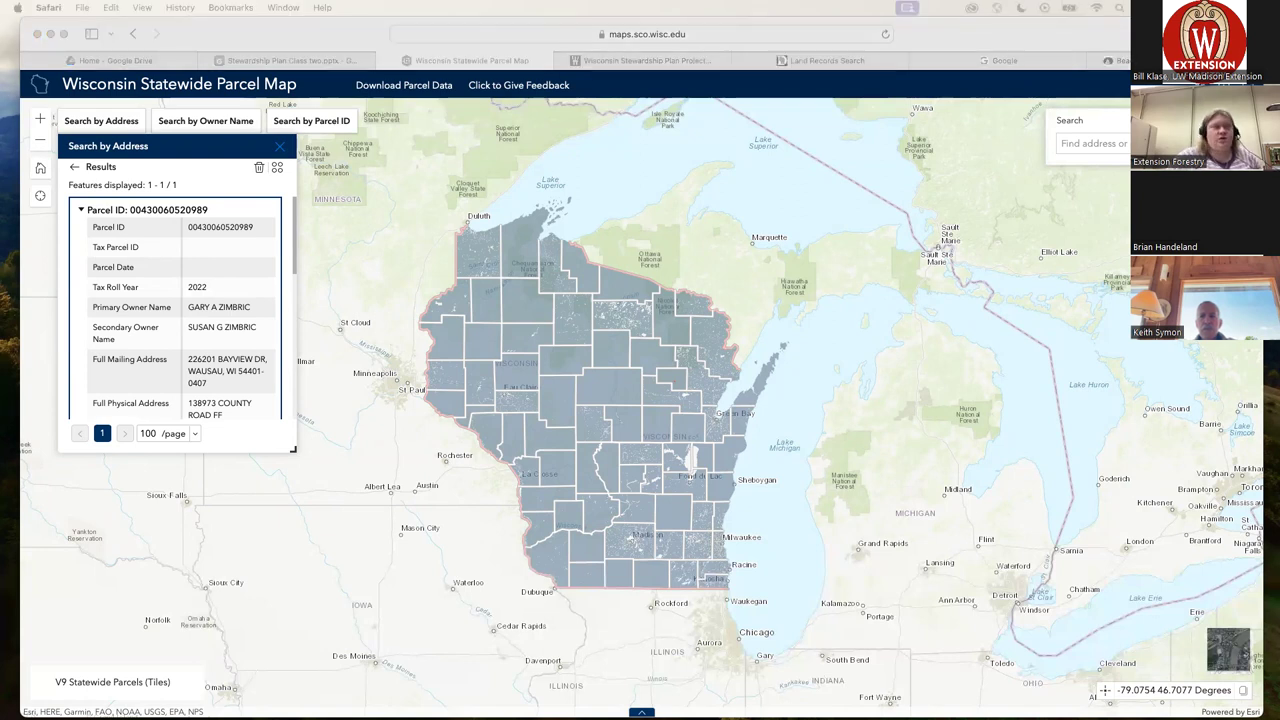
- Paste the property's address into the map's top-right search box and check the suggestions
{"action": "left_click", "coordinate": [1080, 143]}
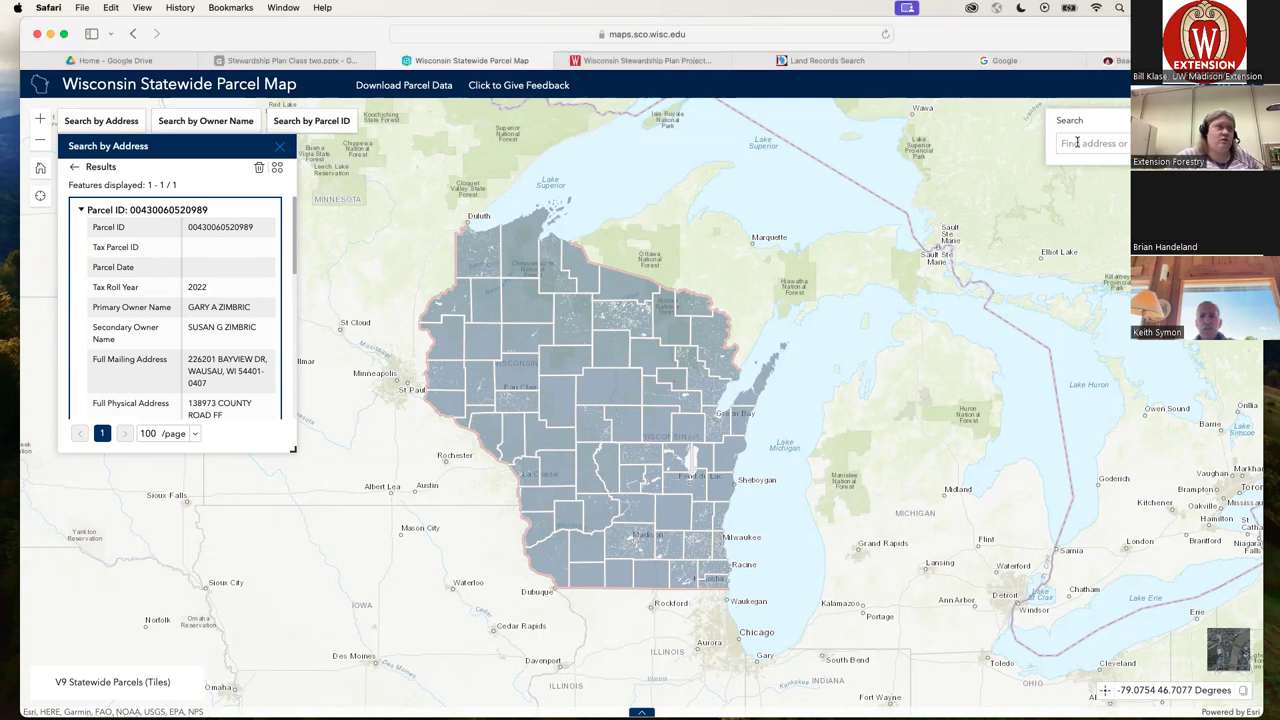
{"action": "right_click", "coordinate": [1083, 143]}
{"action": "left_click", "coordinate": [1098, 178]}
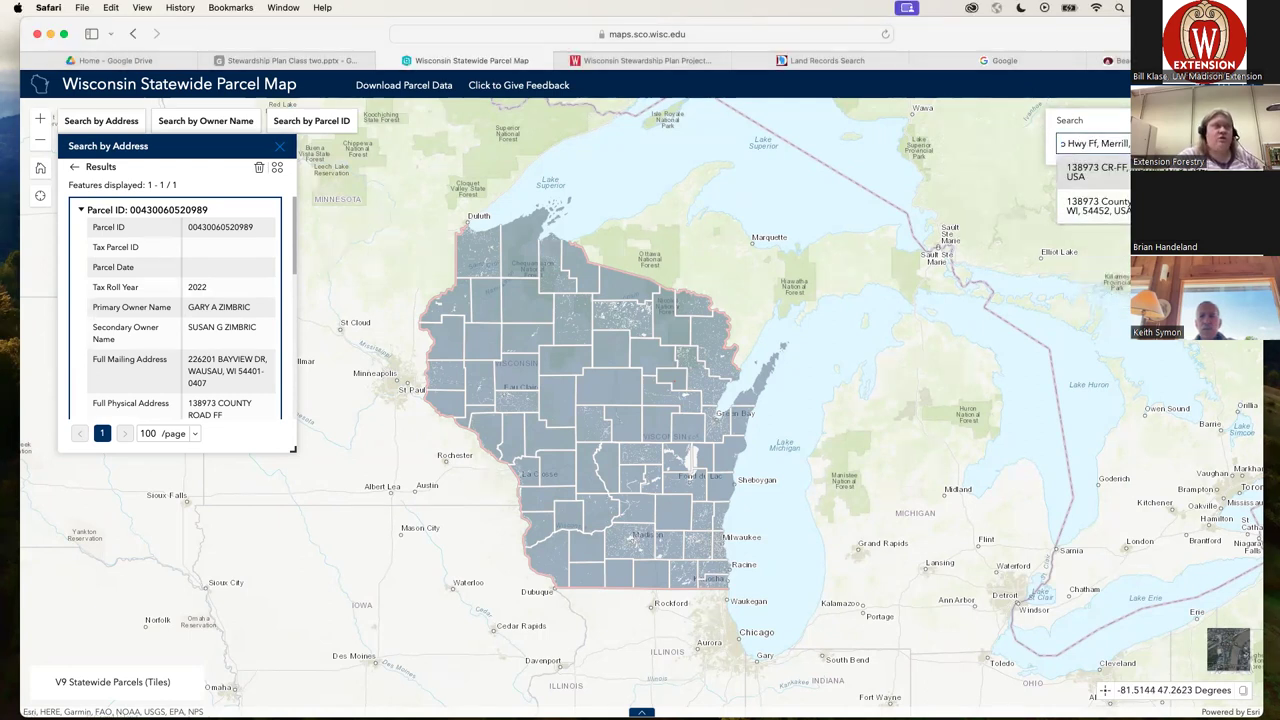
{"action": "left_click", "coordinate": [1099, 143]}
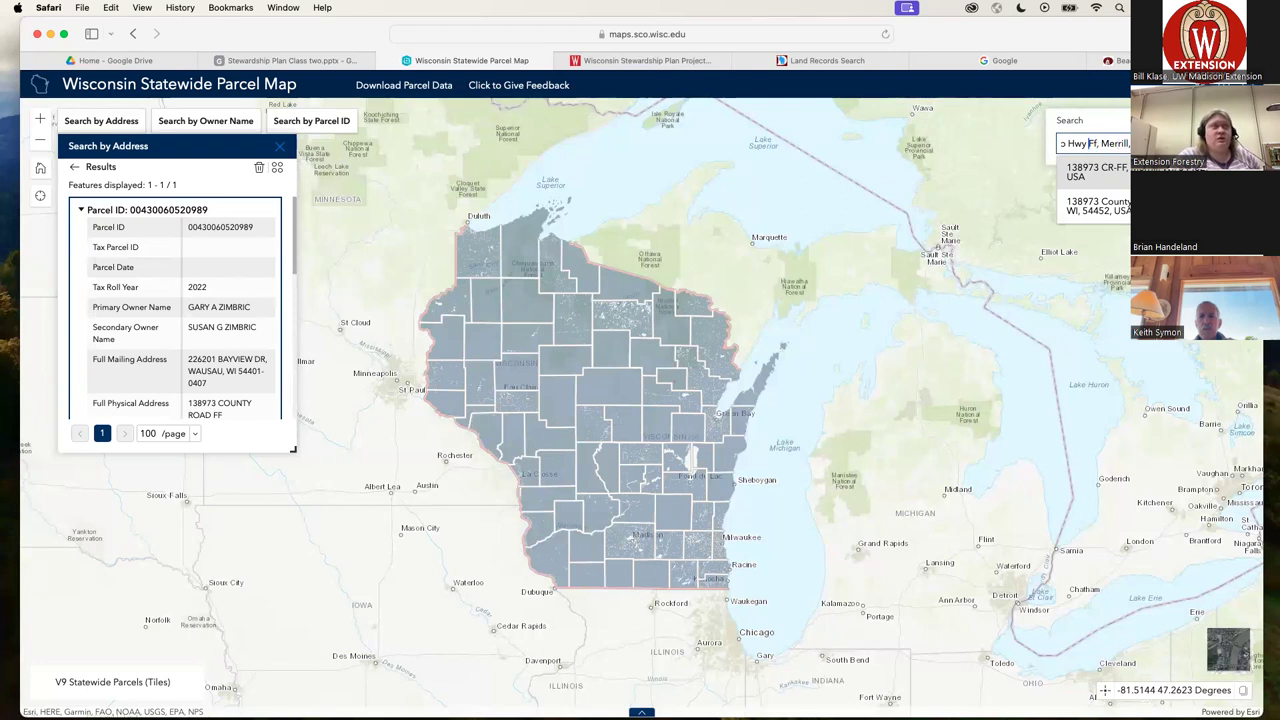
{"action": "key", "text": "Left"}
{"action": "key", "text": "Left"}
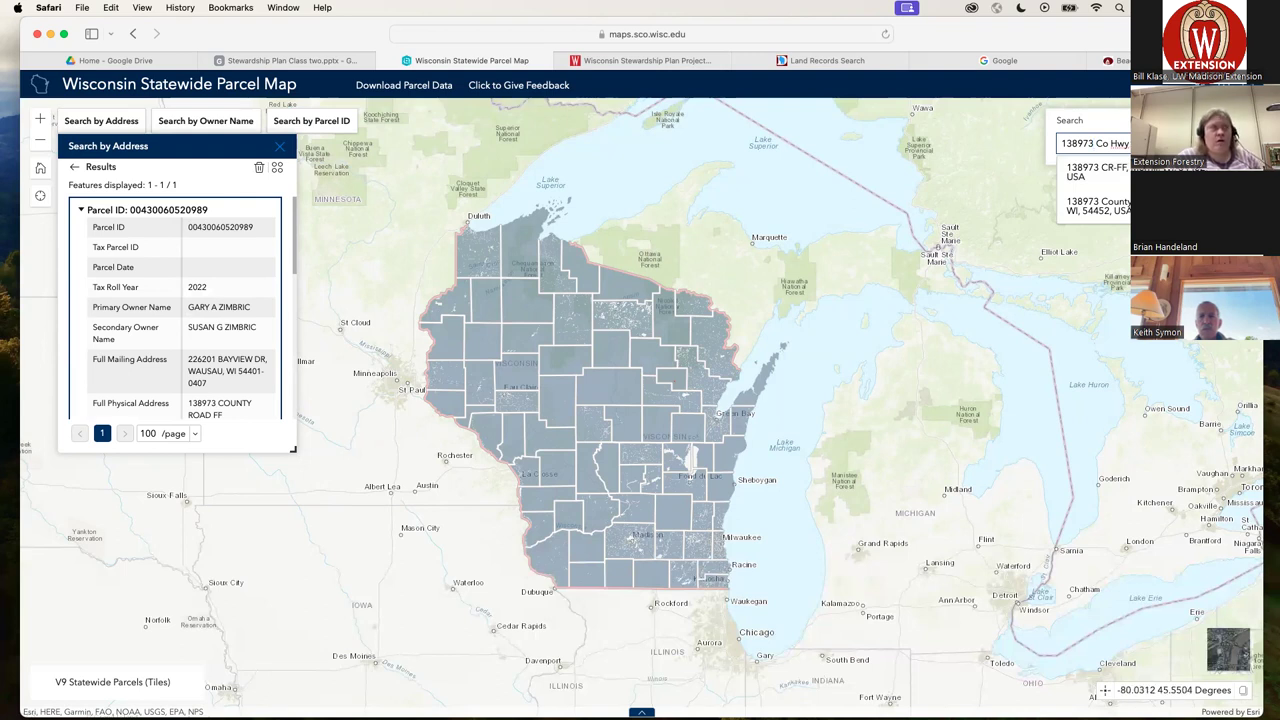
{"action": "left_click", "coordinate": [1122, 122]}
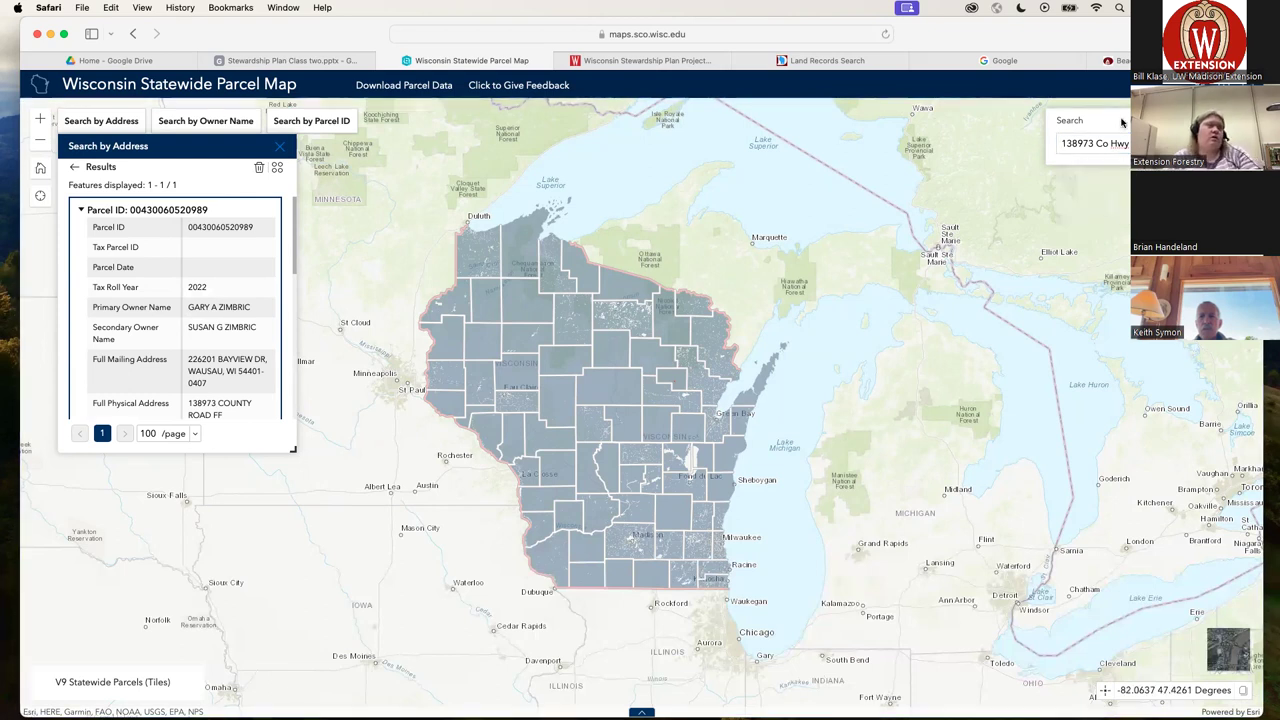
{"action": "left_click", "coordinate": [1123, 142]}
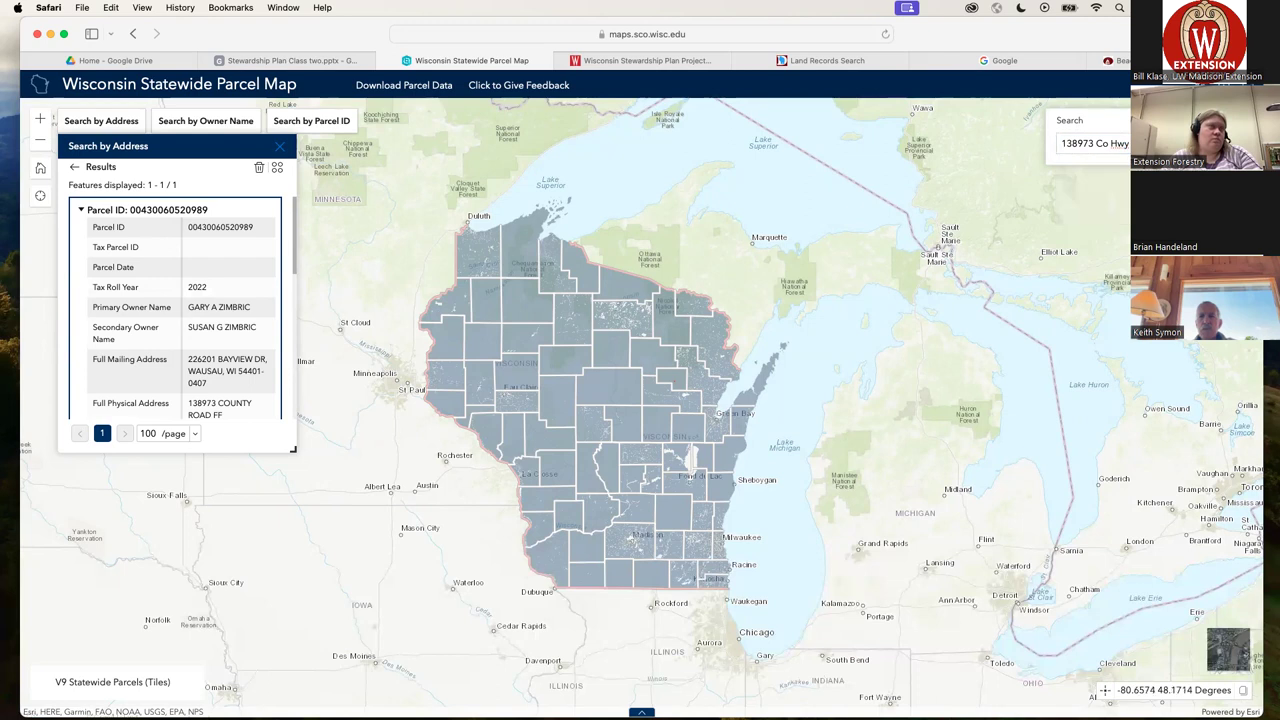
- Paste the address again into the emptied search box and run the search to zoom there
{"action": "left_click", "coordinate": [1074, 141]}
{"action": "left_click", "coordinate": [1086, 122]}
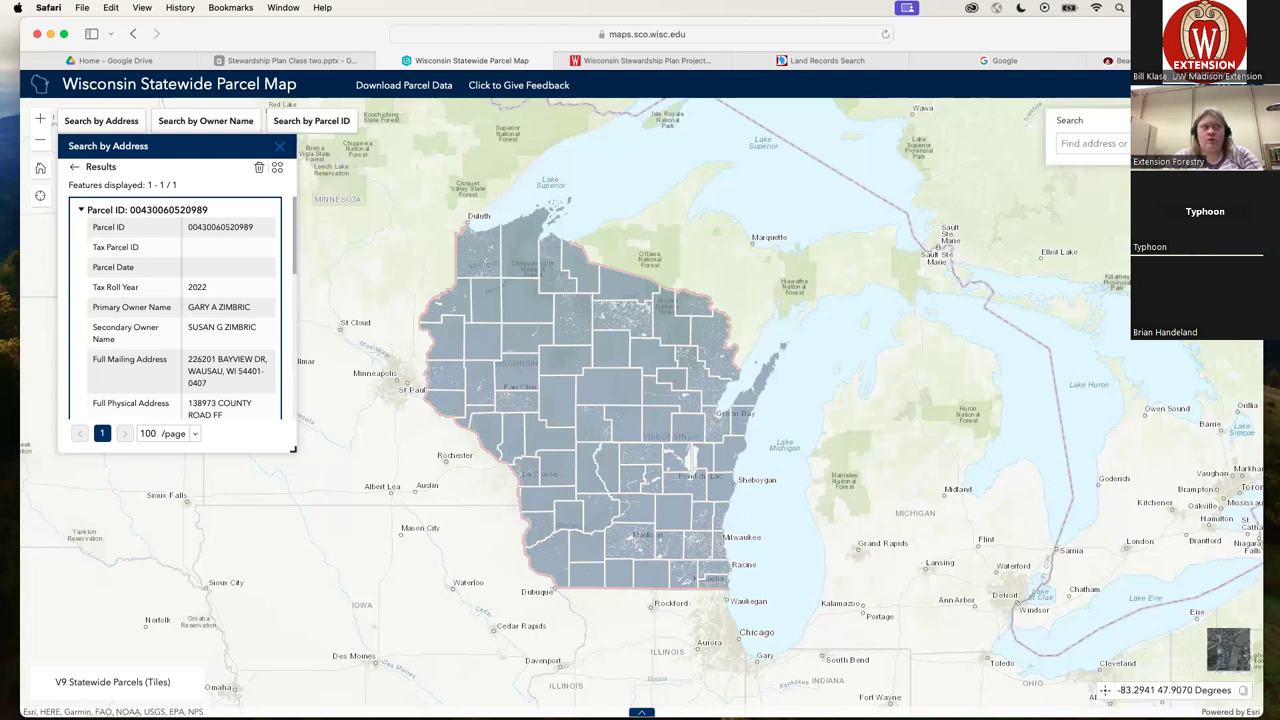
{"action": "left_click", "coordinate": [1089, 146]}
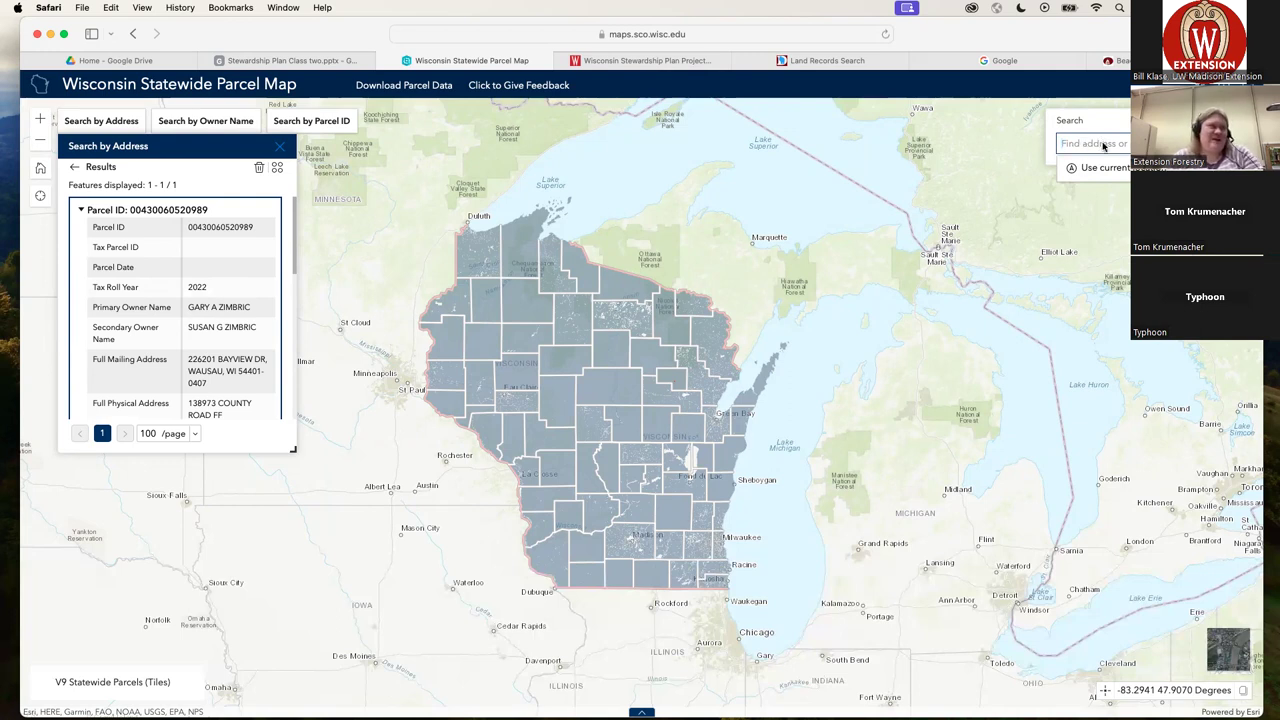
{"action": "key", "text": "super+v"}
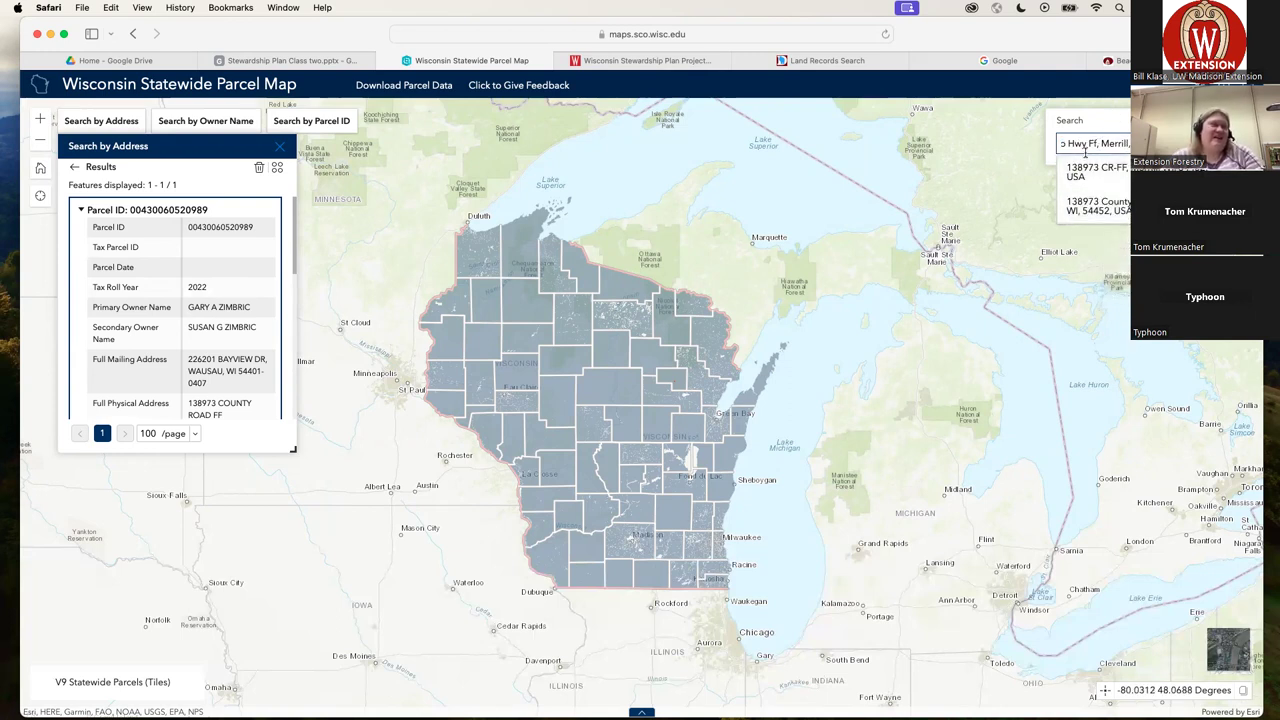
{"action": "key", "text": "Return"}
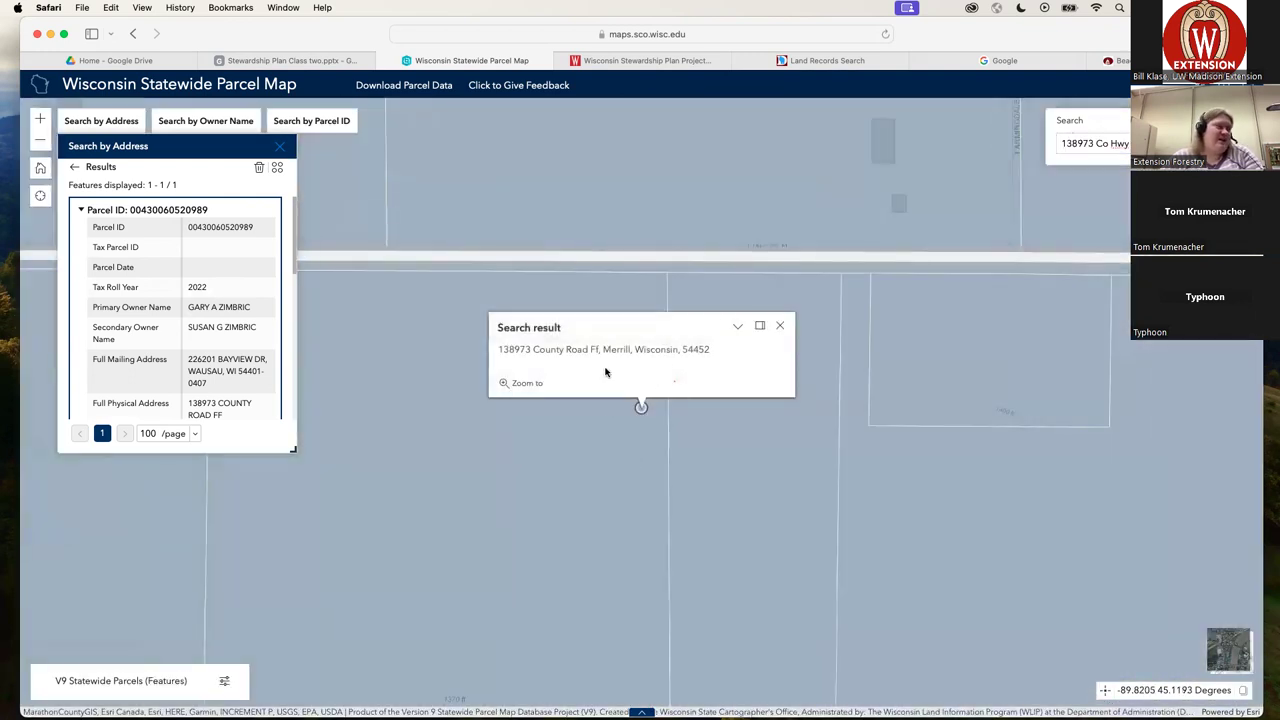
- Open the record of the parcel north of the road and adjust the map zoom
{"action": "left_click", "coordinate": [554, 233]}
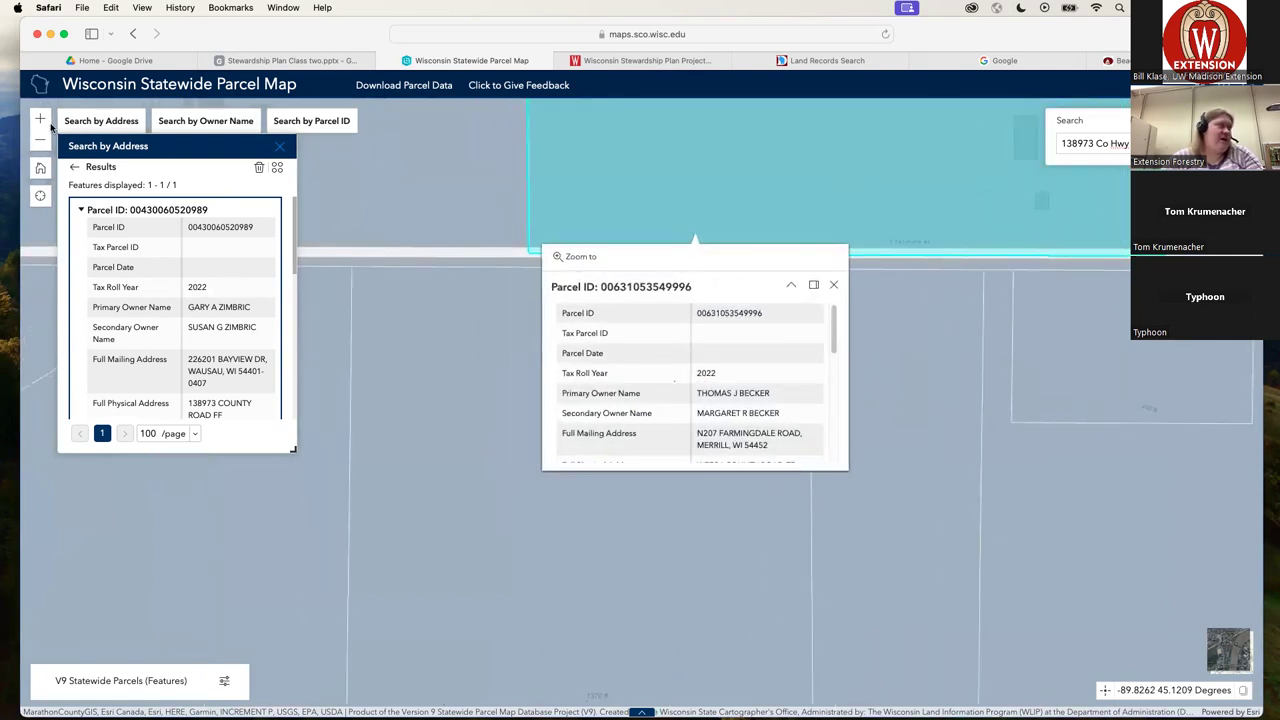
{"action": "left_click_drag", "start_coordinate": [376, 330], "coordinate": [400, 328]}
{"action": "scroll", "coordinate": [428, 306], "scroll_direction": "down", "scroll_amount": 3}
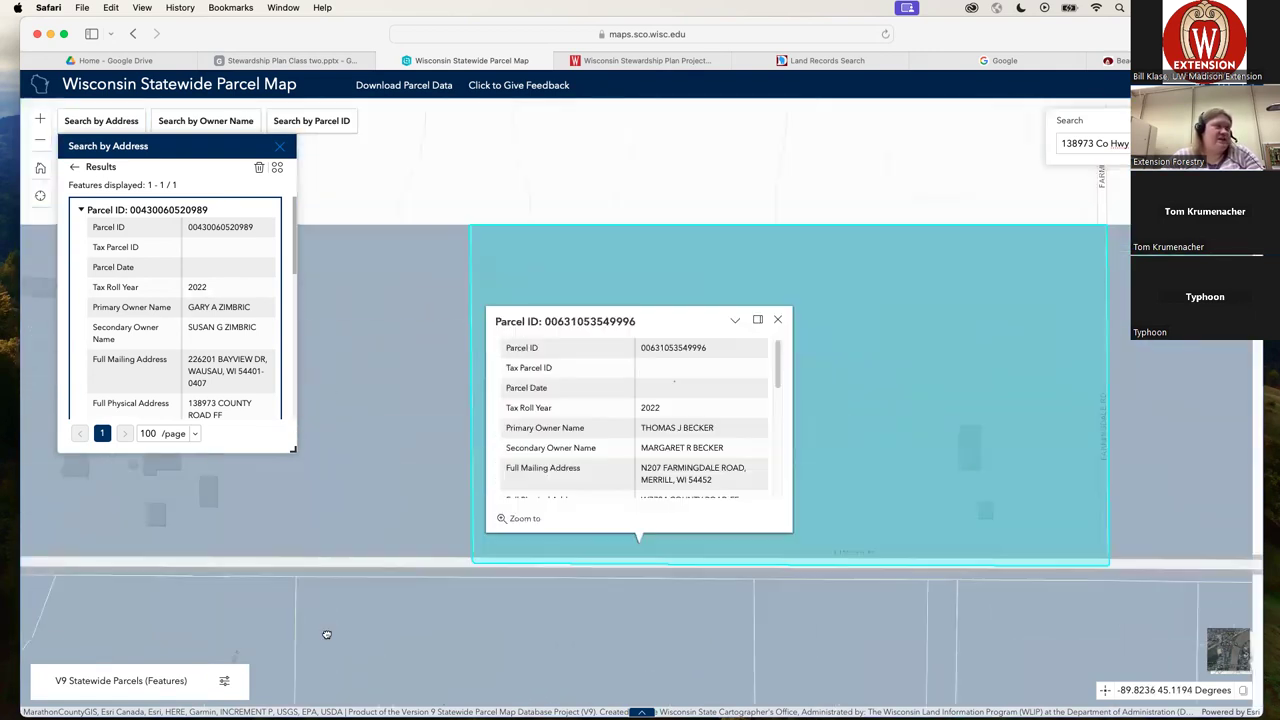
{"action": "scroll", "coordinate": [874, 363], "scroll_direction": "up", "scroll_amount": 3}
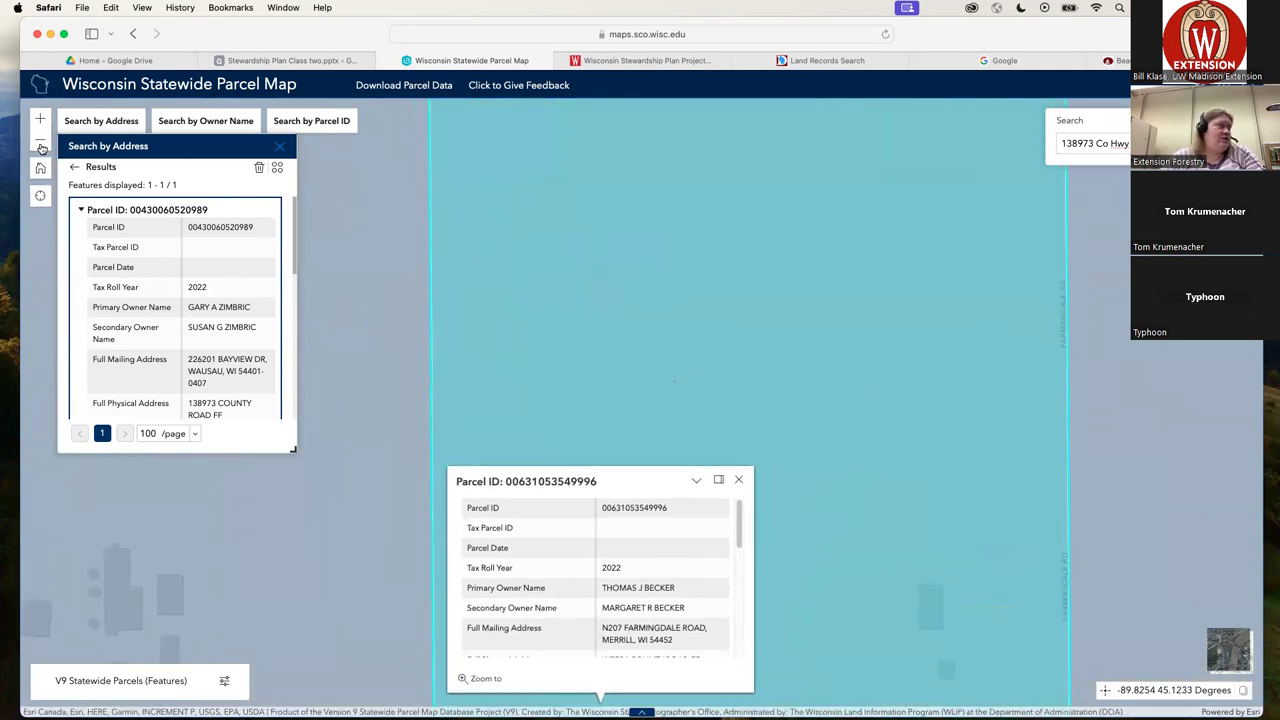
{"action": "left_click", "coordinate": [40, 146]}
{"action": "left_click", "coordinate": [40, 118]}
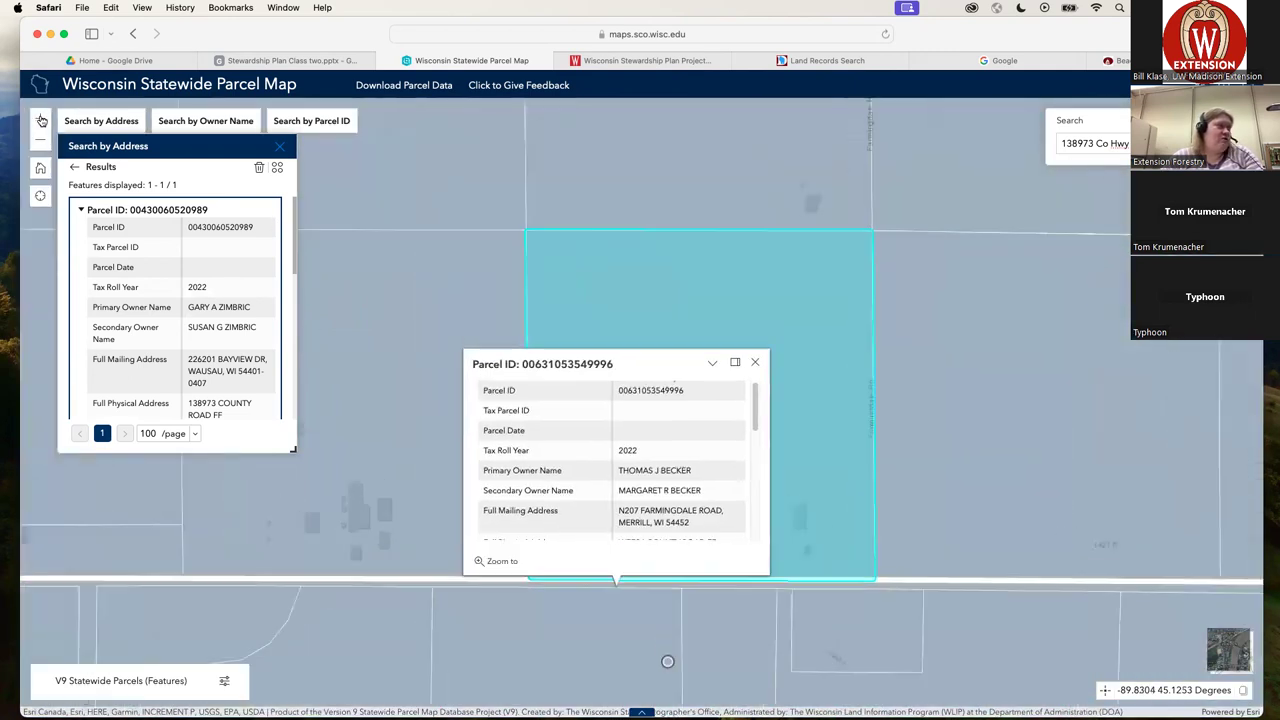
{"action": "left_click", "coordinate": [38, 144]}
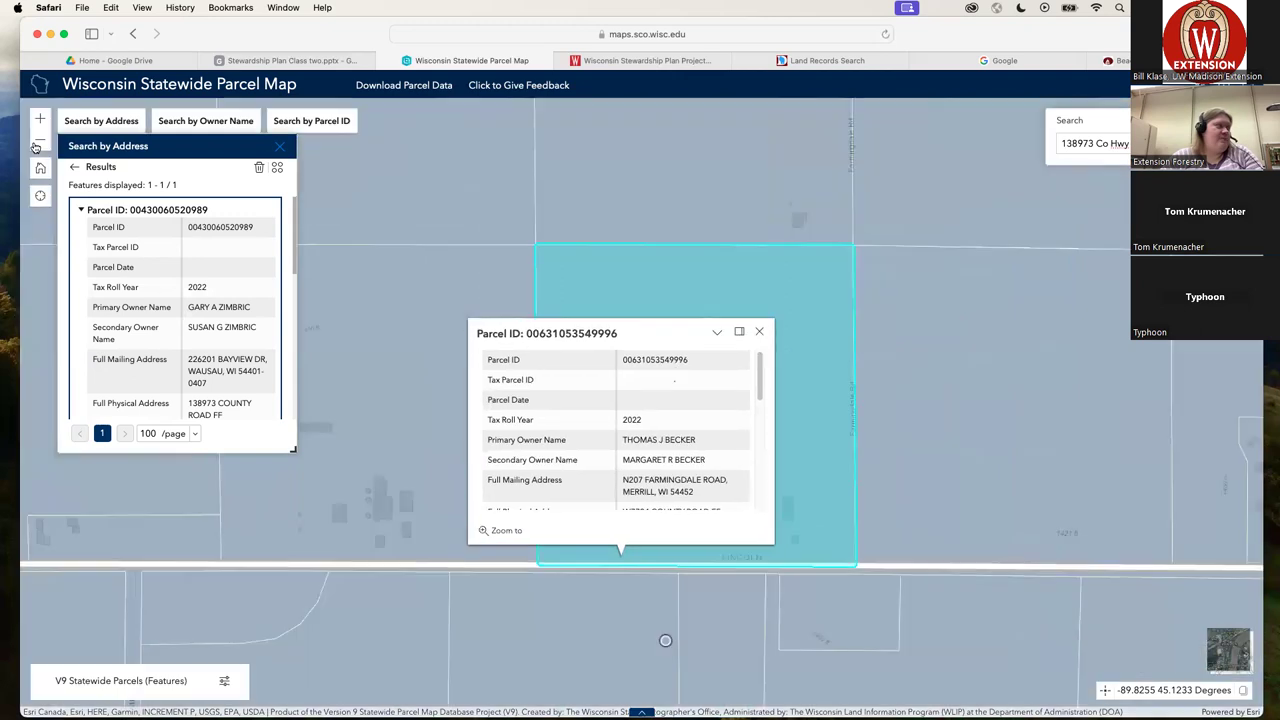
{"action": "left_click", "coordinate": [986, 348]}
- Compare the middle parcel with the property's own parcel below the road, then switch to aerial imagery
{"action": "left_click", "coordinate": [695, 381]}
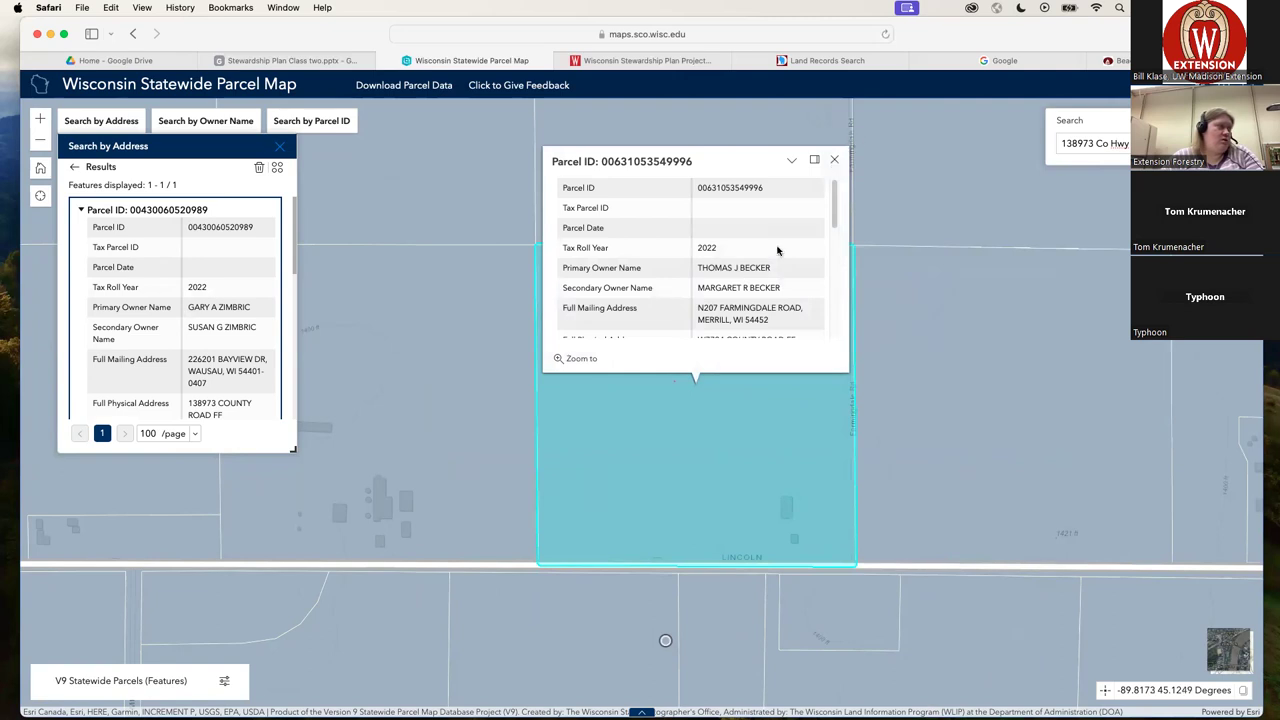
{"action": "scroll", "coordinate": [783, 248], "scroll_direction": "down", "scroll_amount": 5}
{"action": "left_click_drag", "start_coordinate": [978, 476], "coordinate": [981, 236]}
{"action": "left_click", "coordinate": [583, 506]}
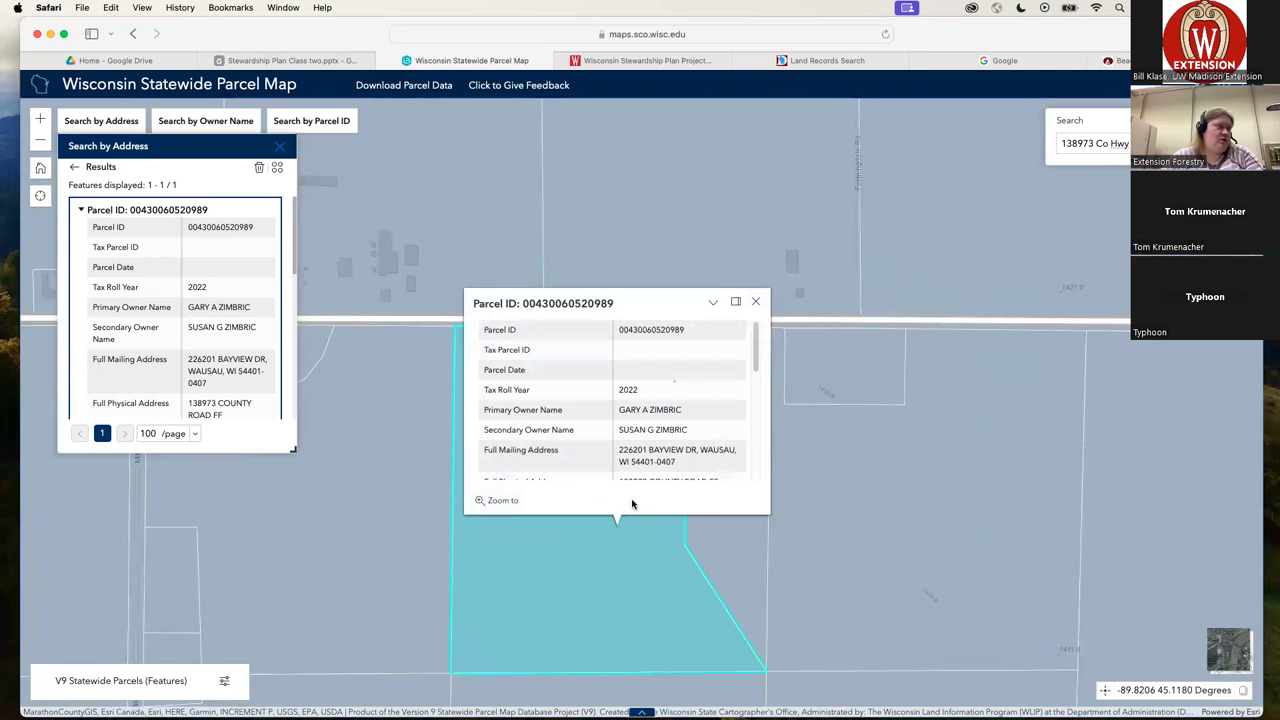
{"action": "left_click", "coordinate": [755, 301]}
{"action": "left_click_drag", "start_coordinate": [877, 470], "coordinate": [910, 333]}
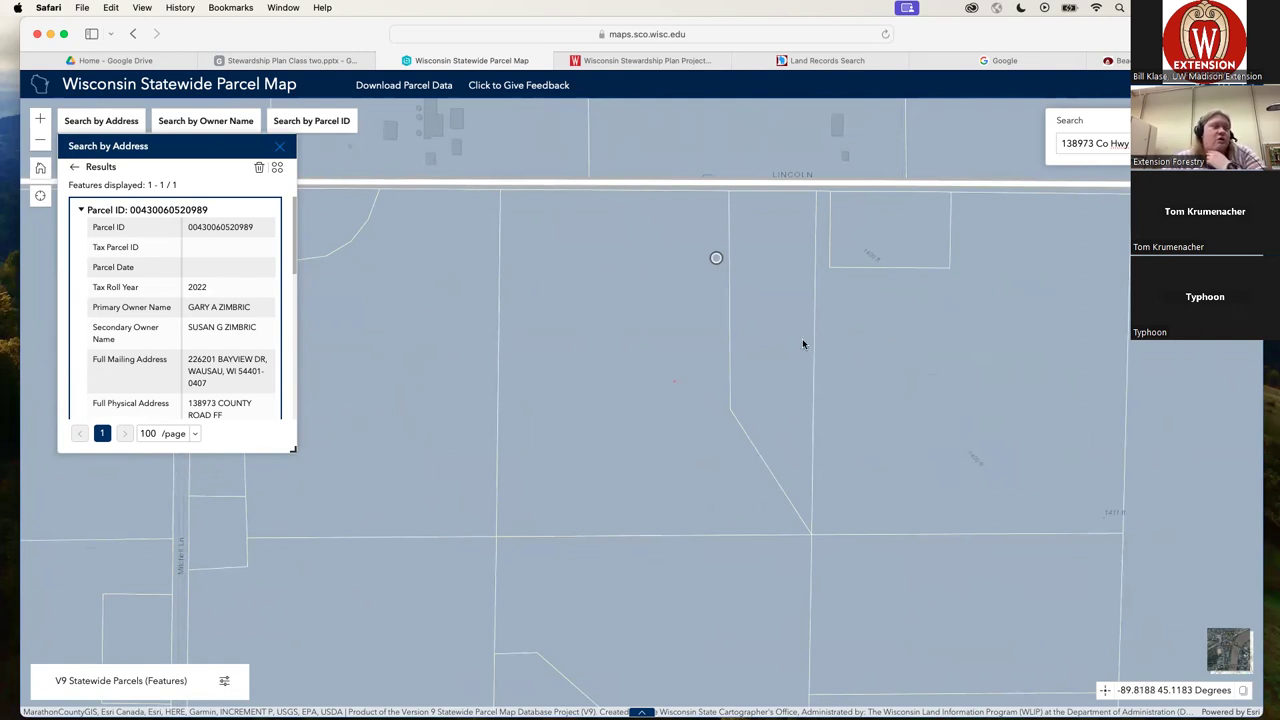
{"action": "left_click", "coordinate": [1230, 655]}
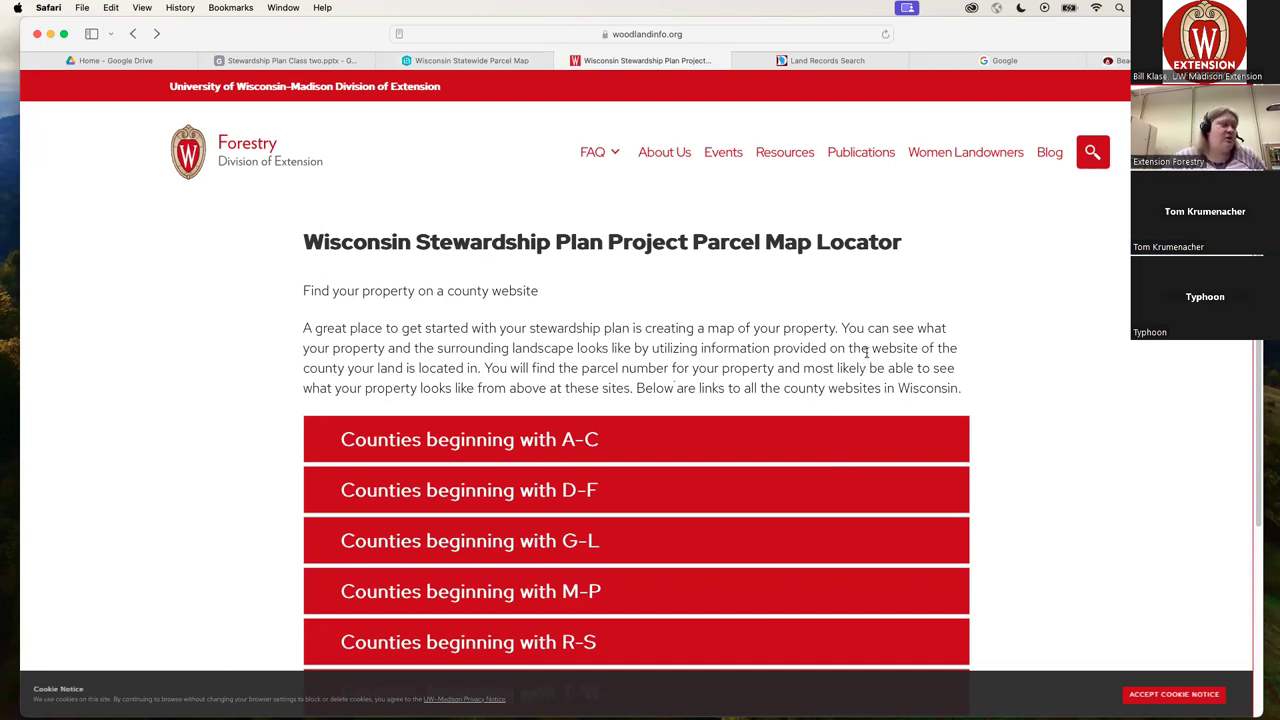
- Expand the 'Counties beginning with A-C' group to reveal the county links from ADAMS to CRAWFORD
{"action": "scroll", "coordinate": [866, 352], "scroll_direction": "down", "scroll_amount": 2}
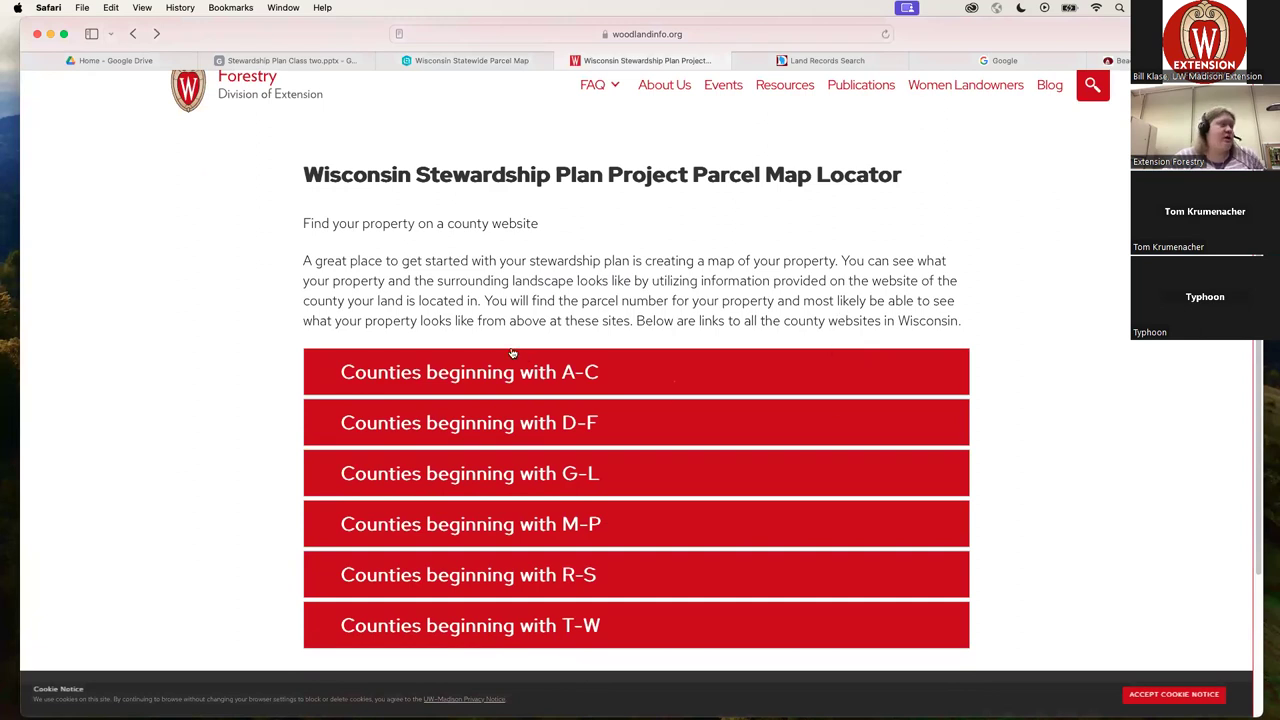
{"action": "scroll", "coordinate": [598, 261], "scroll_direction": "down", "scroll_amount": 1}
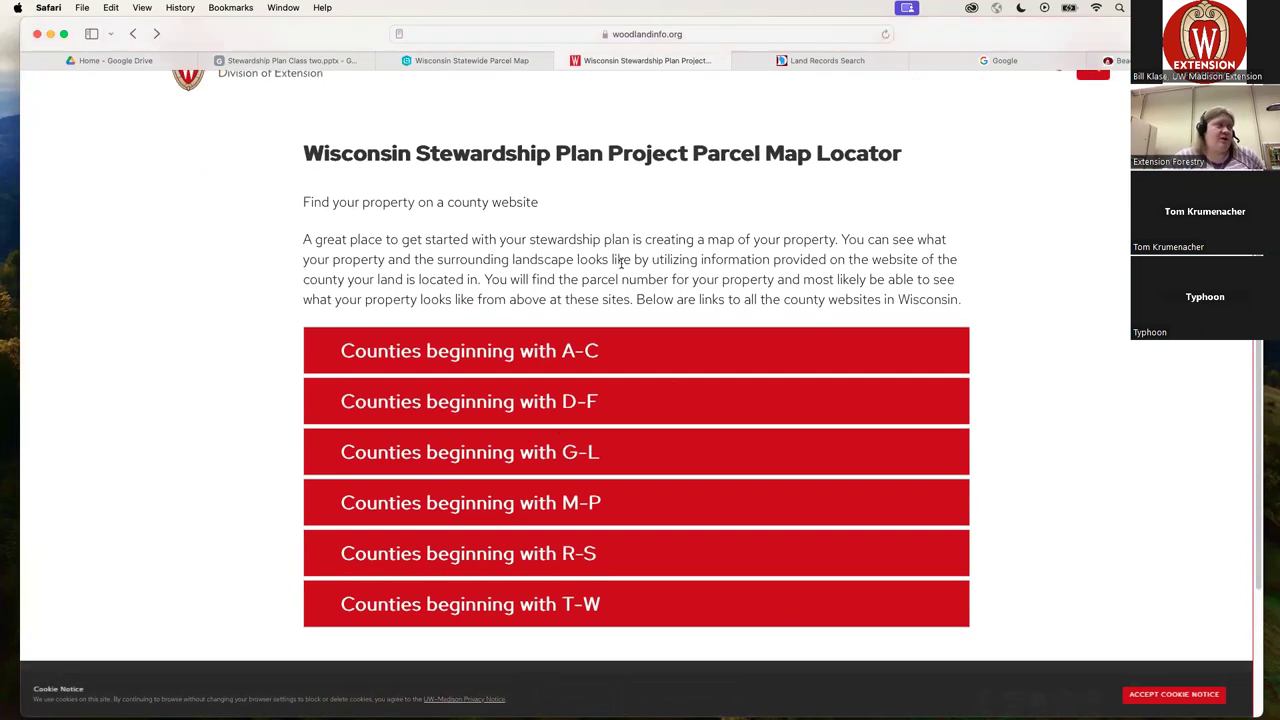
{"action": "left_click", "coordinate": [512, 348]}
{"action": "scroll", "coordinate": [569, 443], "scroll_direction": "down", "scroll_amount": 5}
{"action": "scroll", "coordinate": [471, 303], "scroll_direction": "up", "scroll_amount": 5}
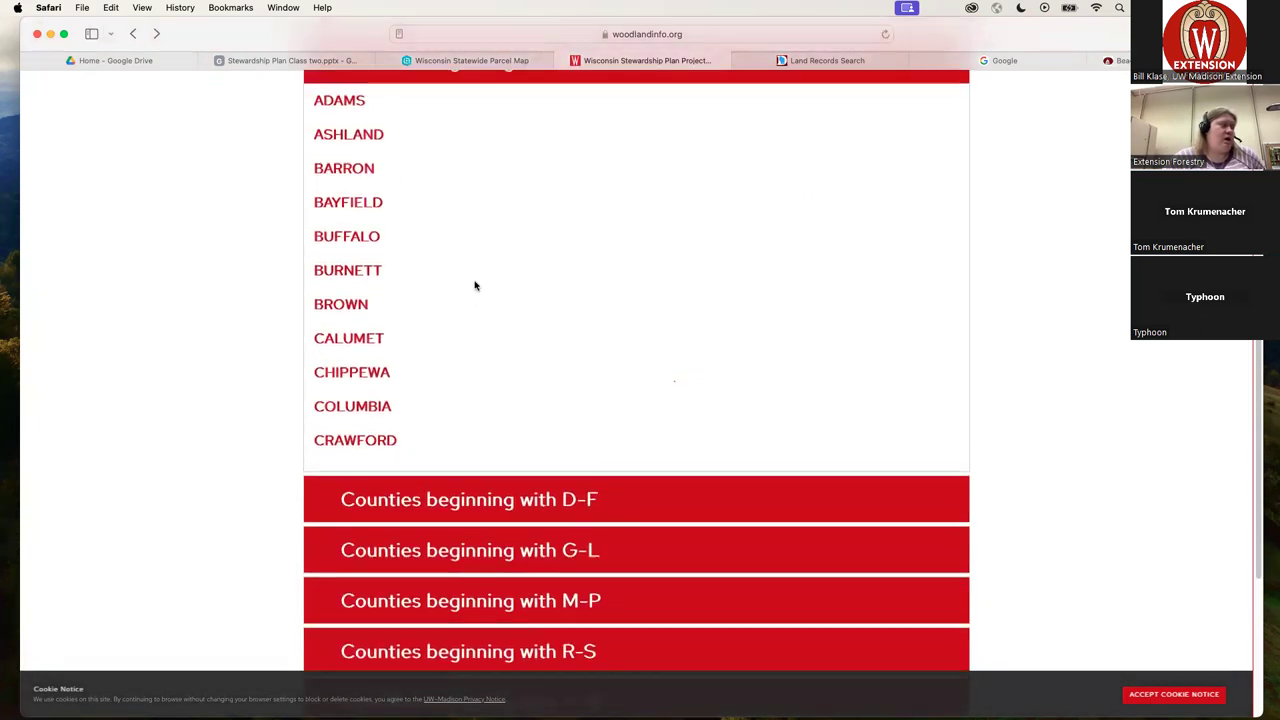